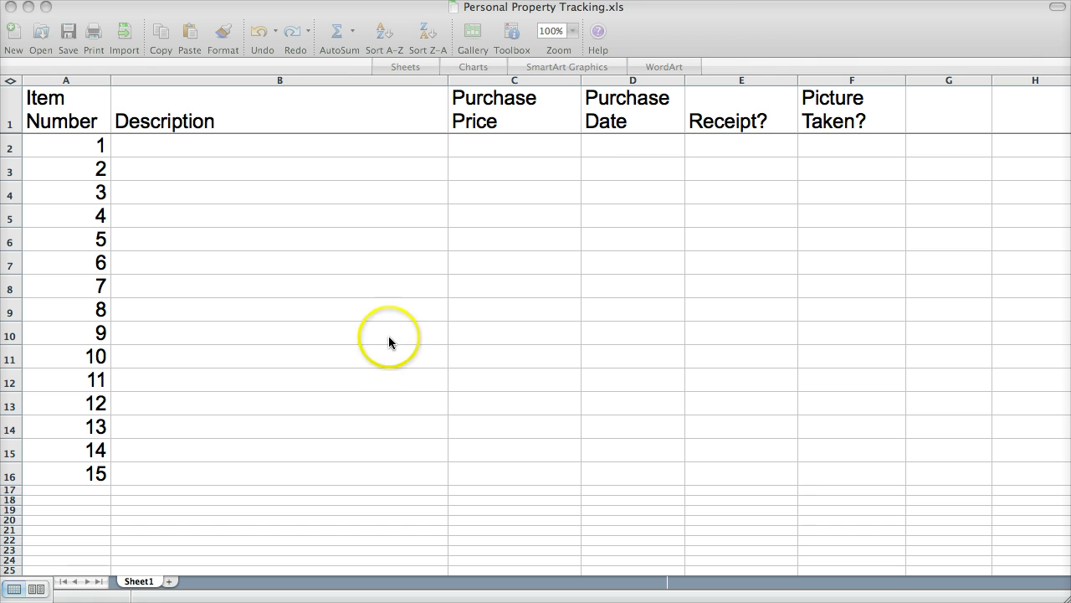
{"action": "left_click", "coordinate": [746, 36]}
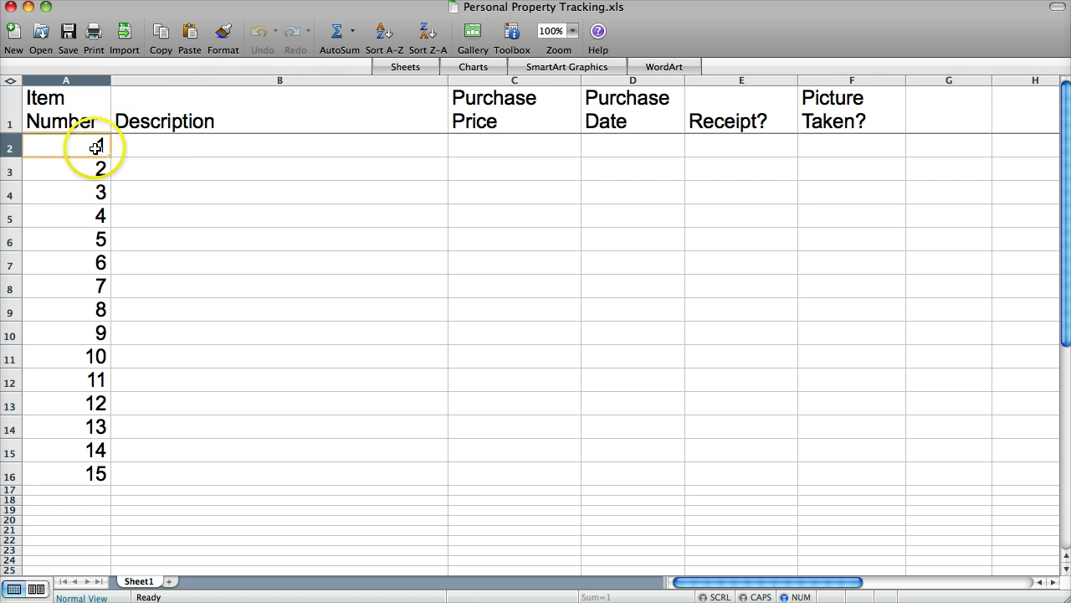
{"action": "left_click_drag", "start_coordinate": [87, 143], "coordinate": [832, 478]}
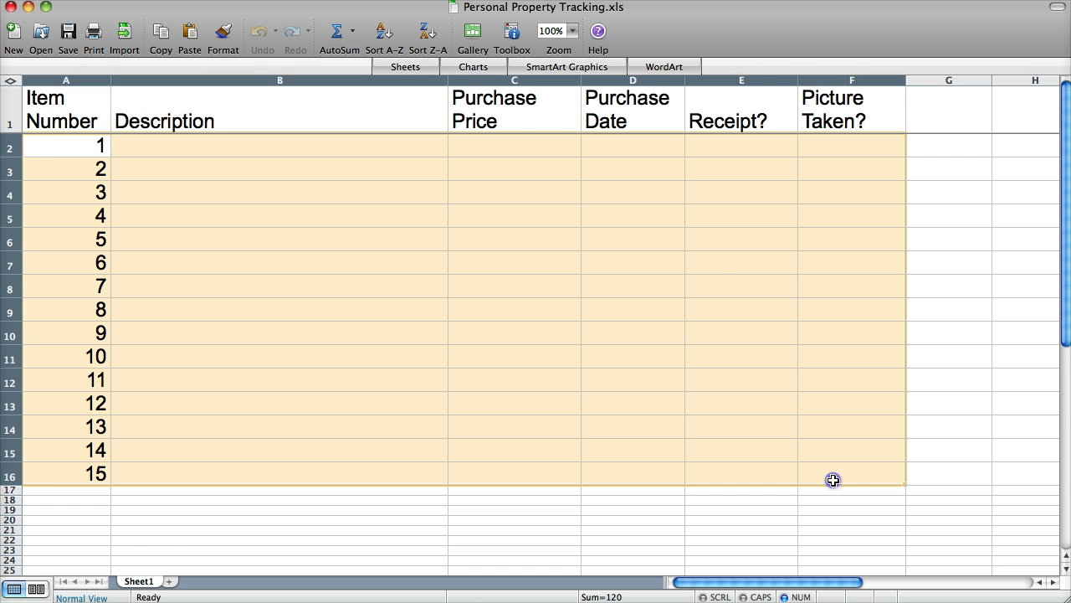
{"action": "left_click", "coordinate": [293, 209]}
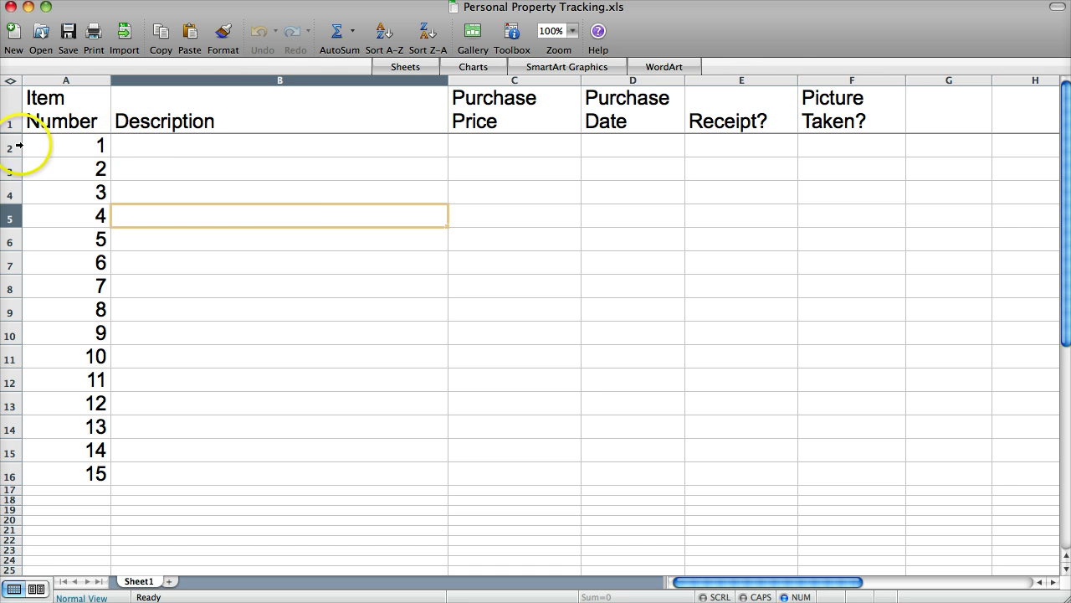
{"action": "left_click_drag", "start_coordinate": [13, 145], "coordinate": [518, 472]}
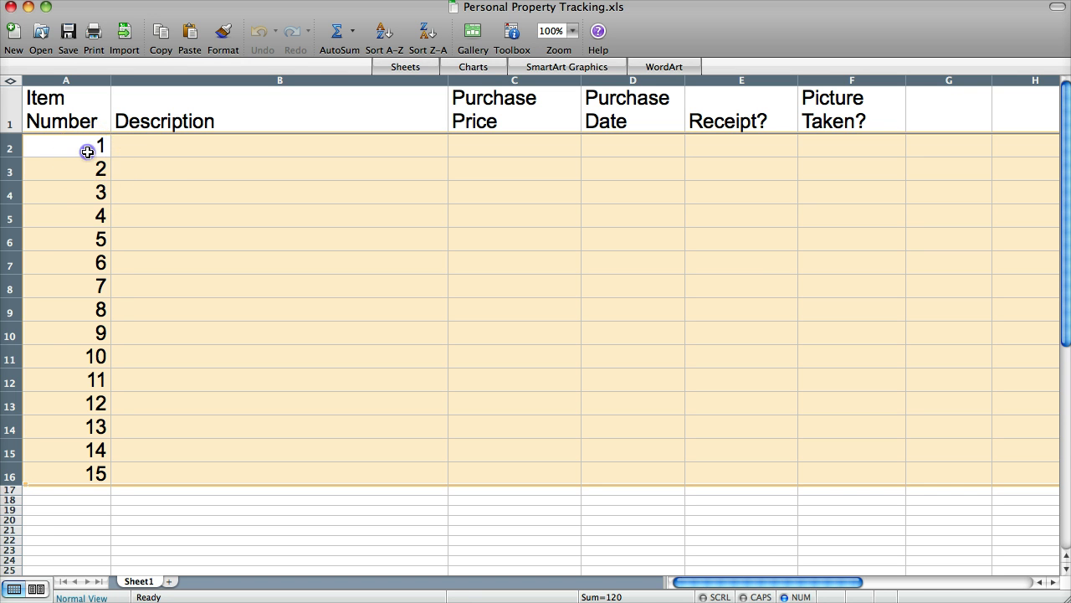
{"action": "left_click_drag", "start_coordinate": [87, 147], "coordinate": [92, 340]}
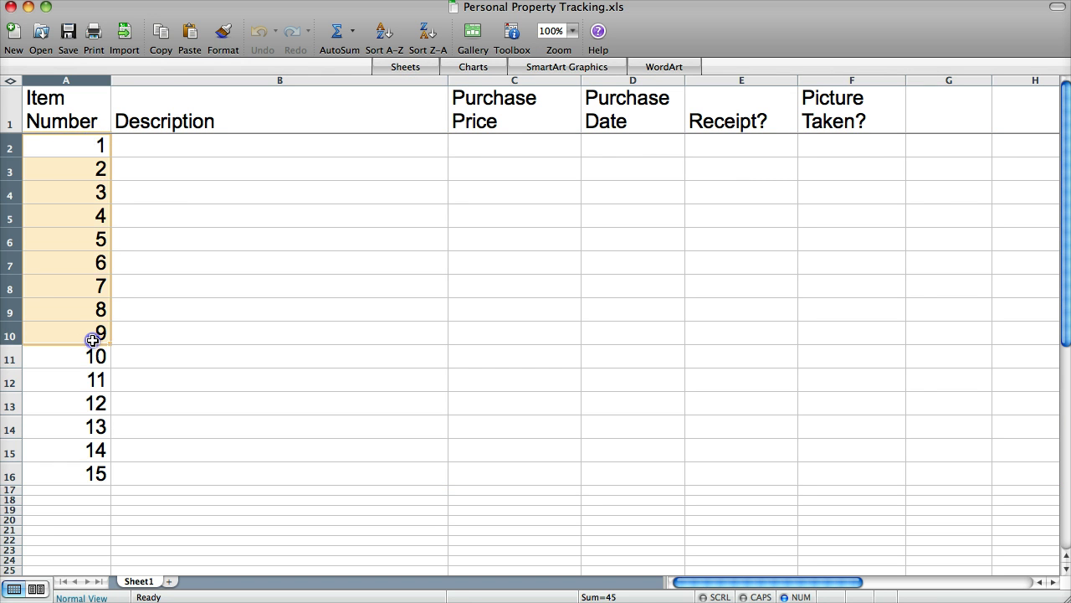
Extend the item number series in column A below item 15 through 17, down to row 18
{"action": "left_click", "coordinate": [97, 474]}
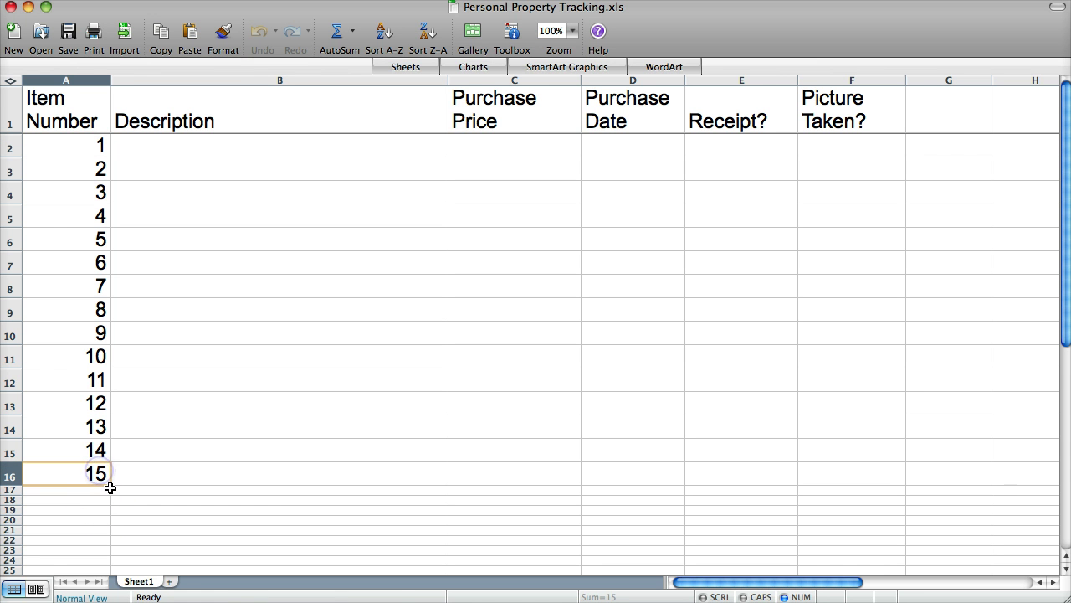
{"action": "left_click_drag", "start_coordinate": [110, 487], "coordinate": [109, 504]}
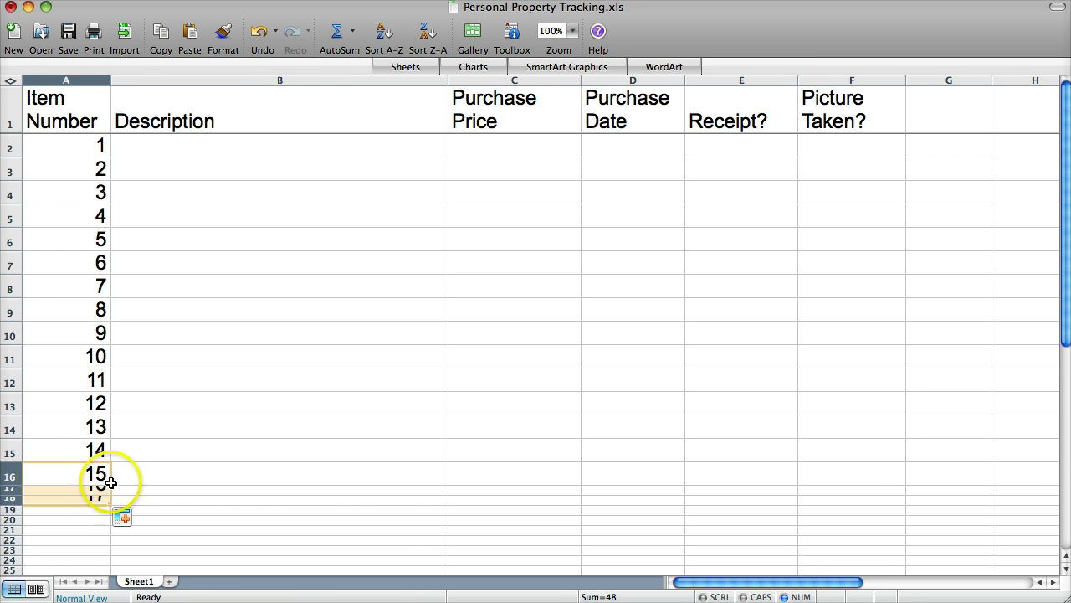
Try sorting item numbers 1 to 7 in column A in descending order, and undo the sort
{"action": "left_click", "coordinate": [79, 400]}
{"action": "left_click", "coordinate": [69, 157]}
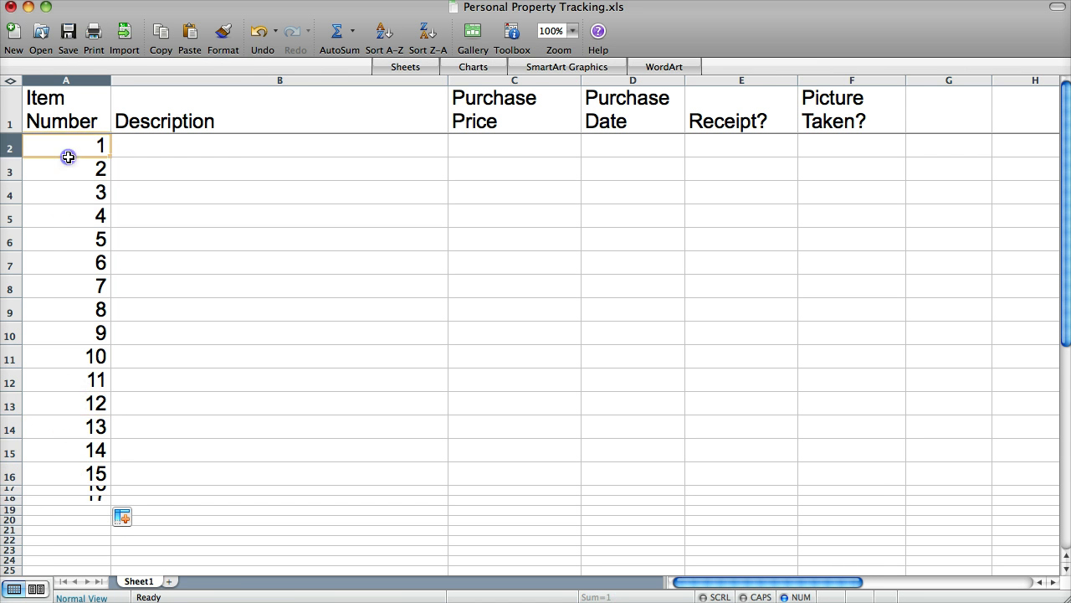
{"action": "left_click_drag", "start_coordinate": [69, 156], "coordinate": [67, 290]}
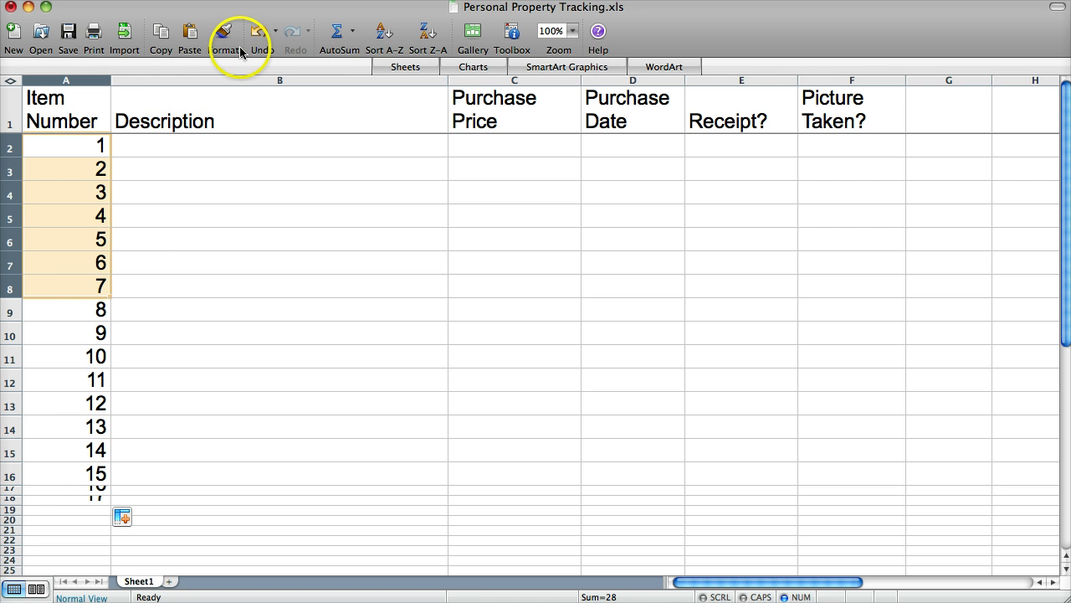
{"action": "left_click", "coordinate": [430, 37]}
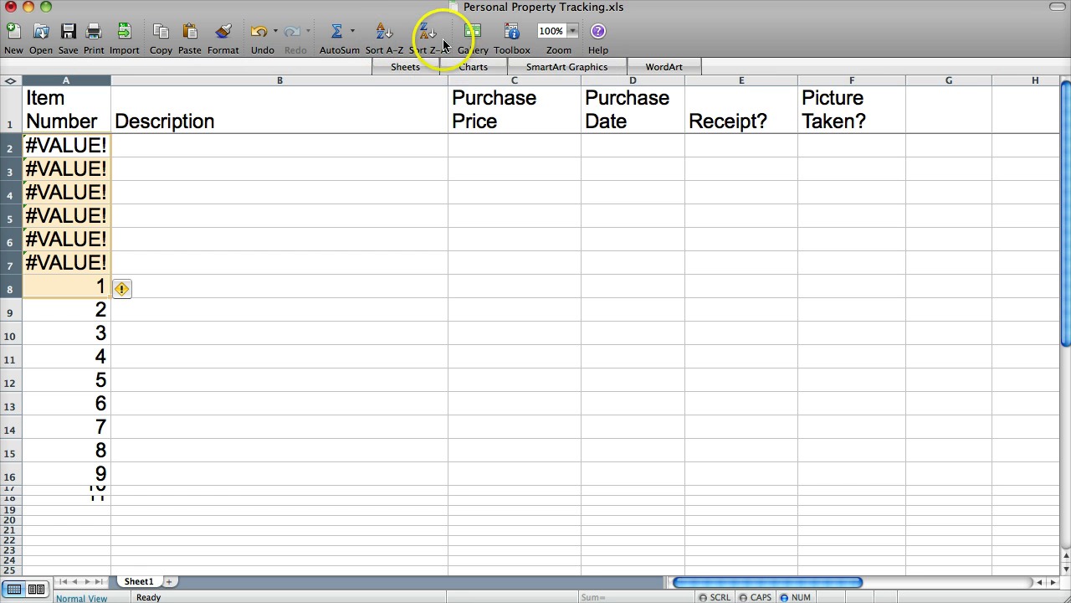
{"action": "key", "text": "super+z"}
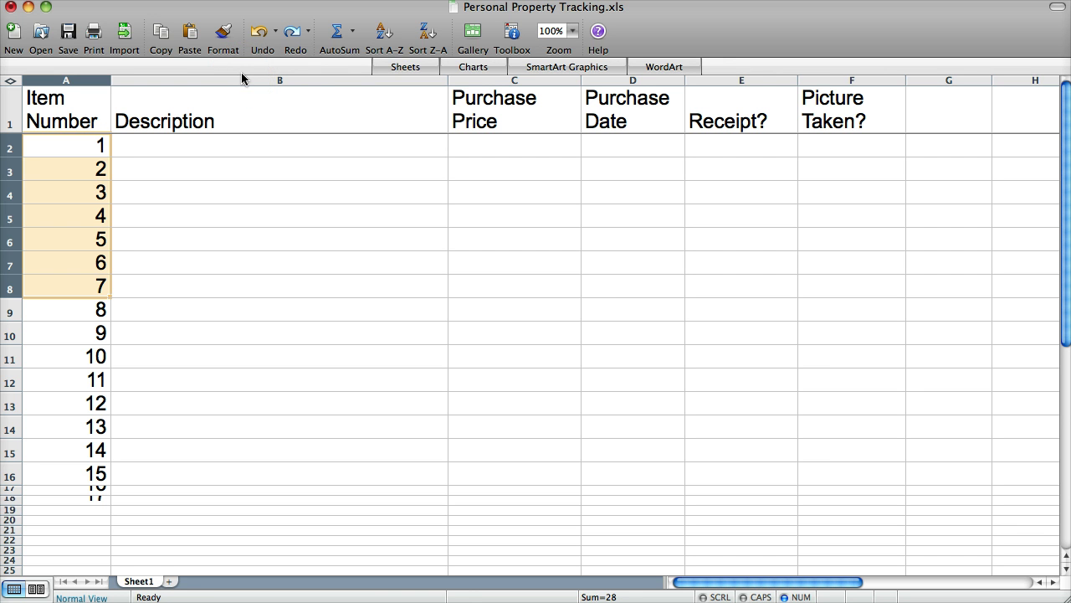
{"action": "left_click", "coordinate": [220, 210]}
{"action": "left_click", "coordinate": [232, 148]}
{"action": "type", "text": ";lfjs;daljf;ldj"}
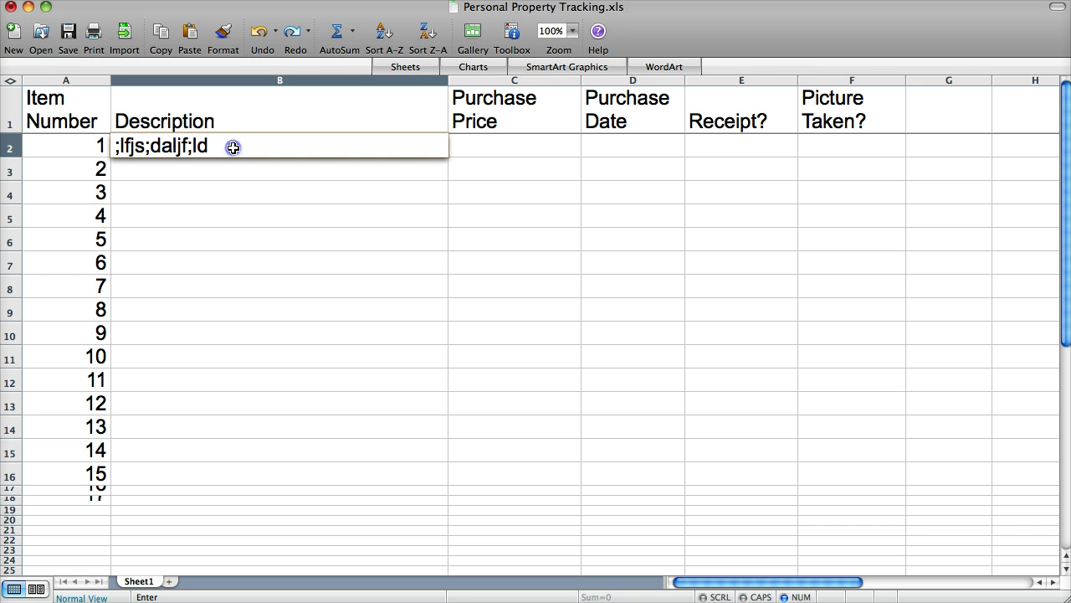
{"action": "key", "text": "BackSpace"}
{"action": "key", "text": "BackSpace"}
{"action": "key", "text": "BackSpace"}
{"action": "key", "text": "BackSpace"}
{"action": "key", "text": "BackSpace"}
{"action": "key", "text": "BackSpace"}
{"action": "key", "text": "BackSpace"}
{"action": "key", "text": "BackSpace"}
{"action": "key", "text": "BackSpace"}
{"action": "key", "text": "BackSpace"}
{"action": "key", "text": "BackSpace"}
{"action": "key", "text": "BackSpace"}
{"action": "key", "text": "BackSpace"}
{"action": "key", "text": "BackSpace"}
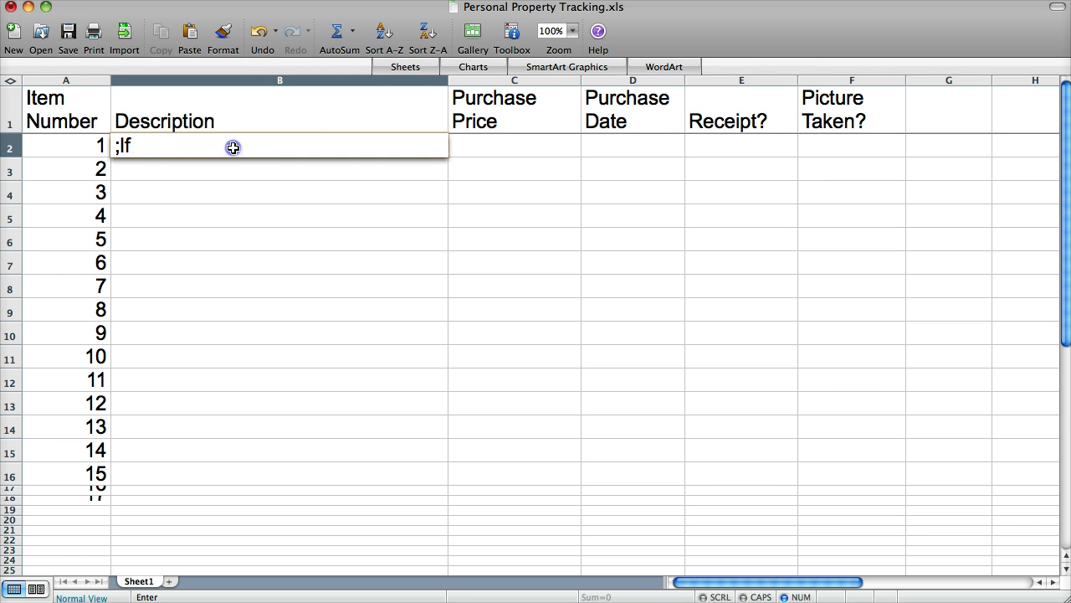
{"action": "key", "text": "BackSpace"}
Enter a Macbook Pro with 4gb ram, 160gb ssd as the description of item 1
{"action": "type", "text": "Macbook"}
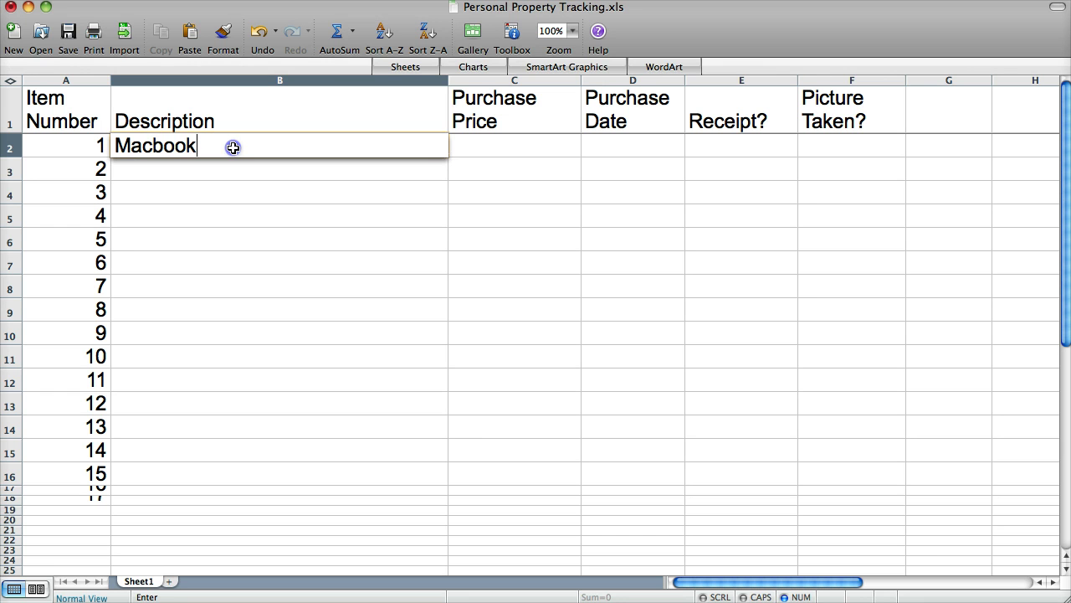
{"action": "type", "text": " Pro j"}
{"action": "key", "text": "BackSpace"}
{"action": "type", "text": "4gb ram,"}
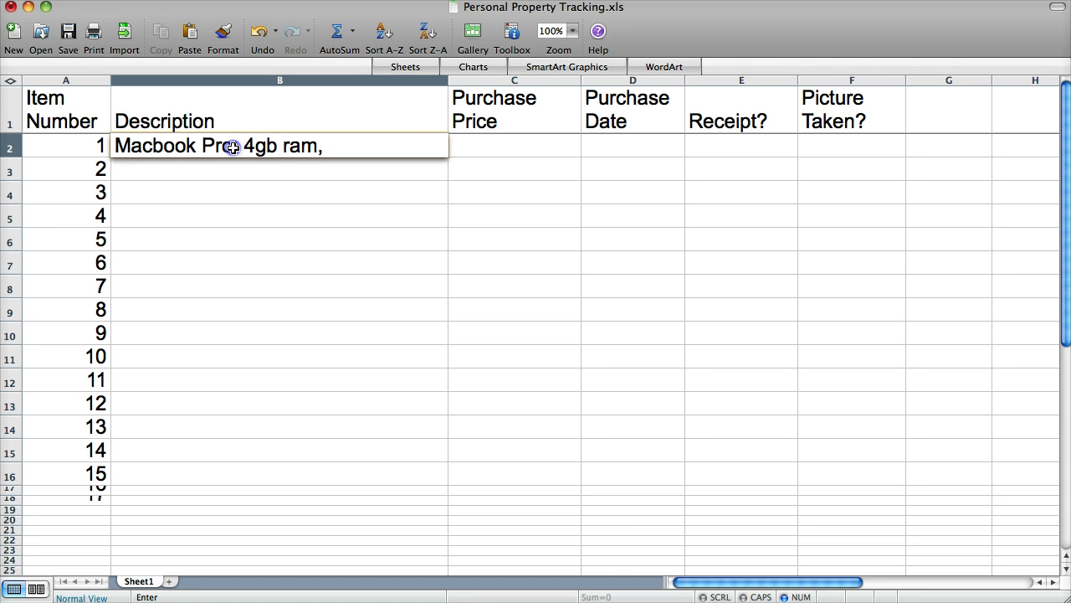
{"action": "type", "text": " 160gb ssd"}
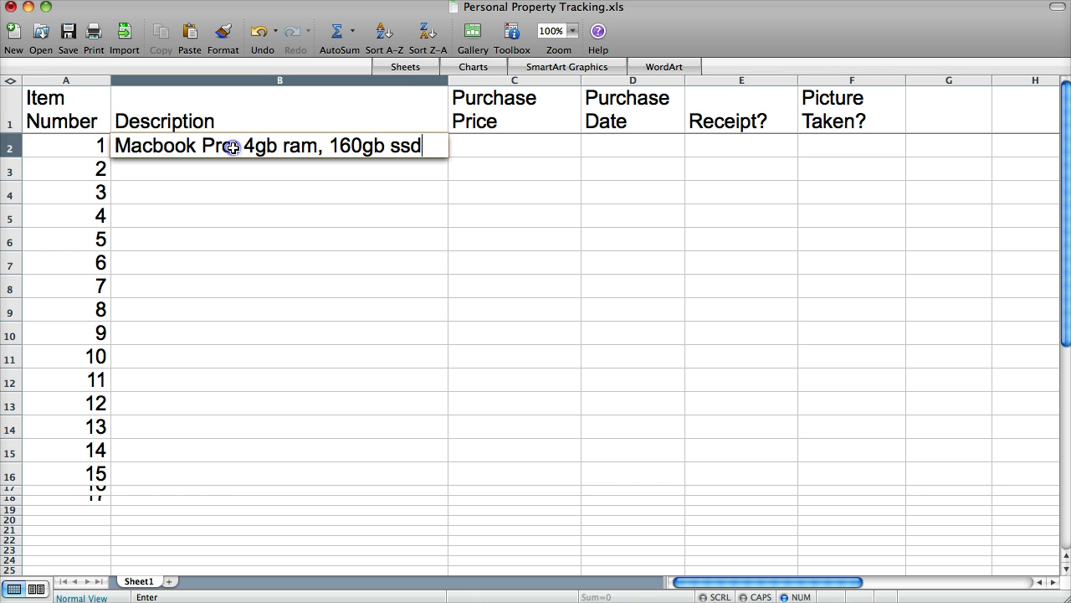
{"action": "key", "text": "Return"}
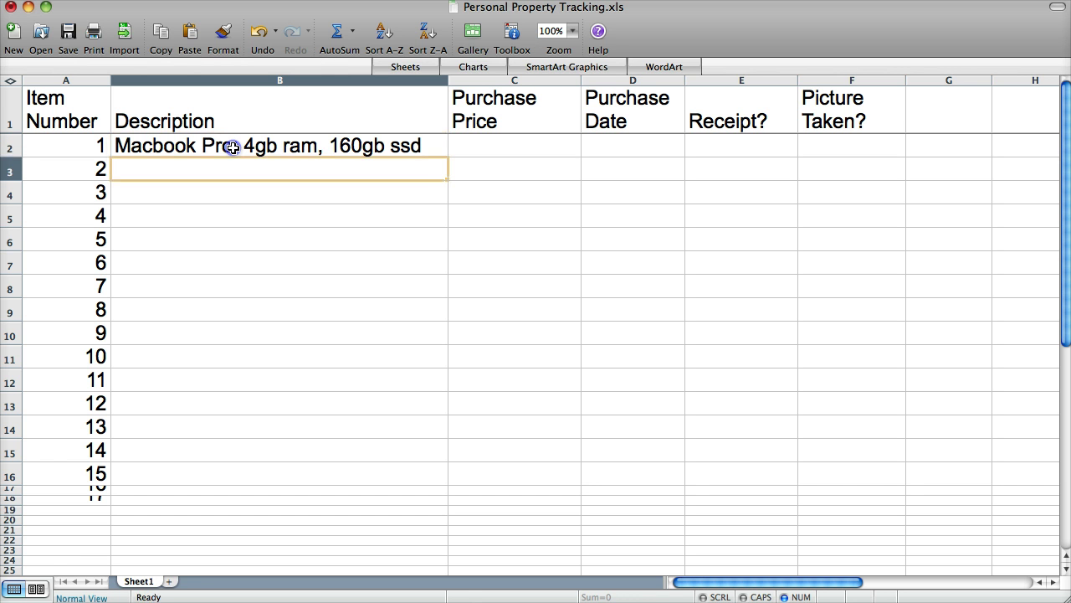
Enter "TV: Flat Panel, Internet Connected, Samsung" as the description of item 2
{"action": "type", "text": "TV: "}
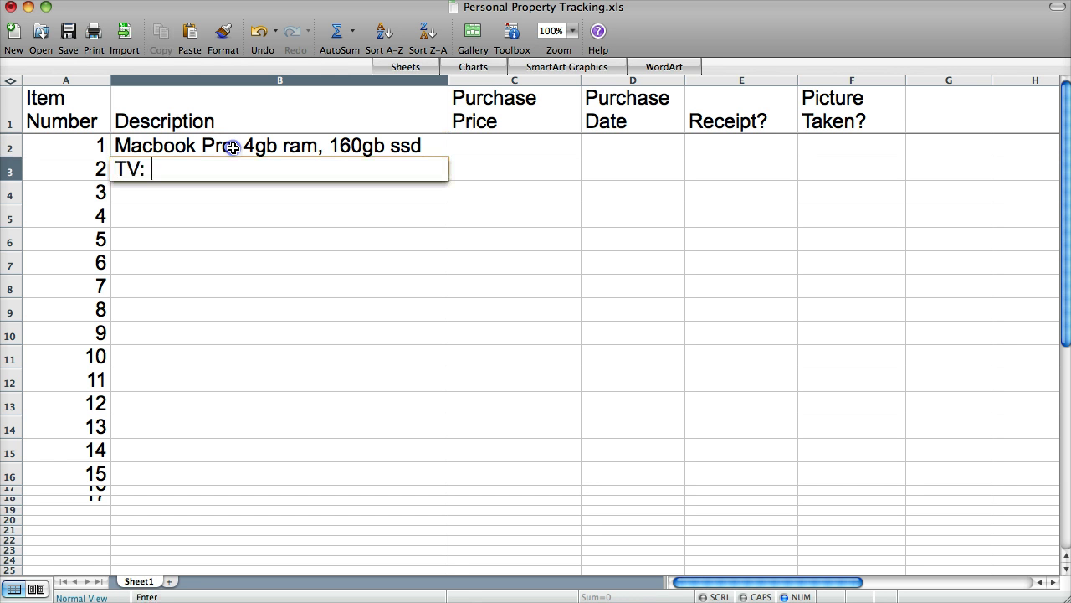
{"action": "type", "text": "Flat Panel,"}
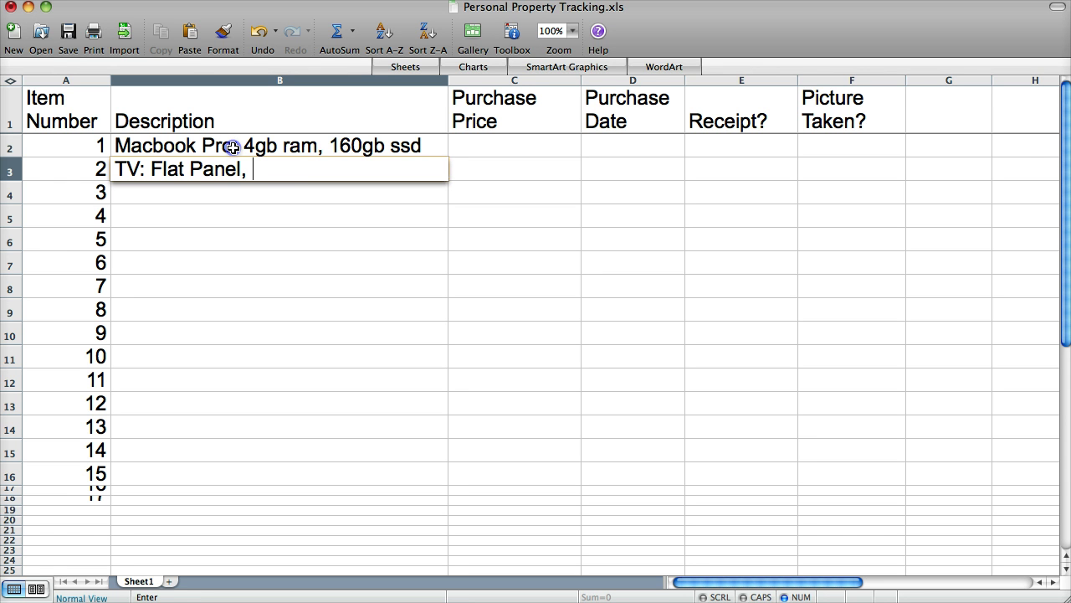
{"action": "type", "text": " Internet Connect"}
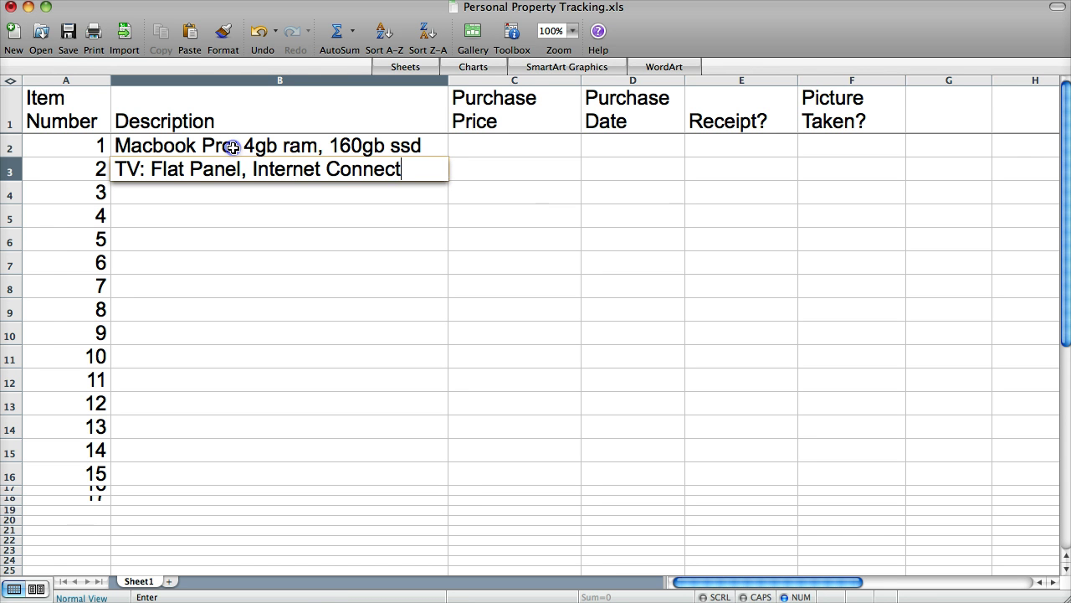
{"action": "type", "text": "ed, Samsum"}
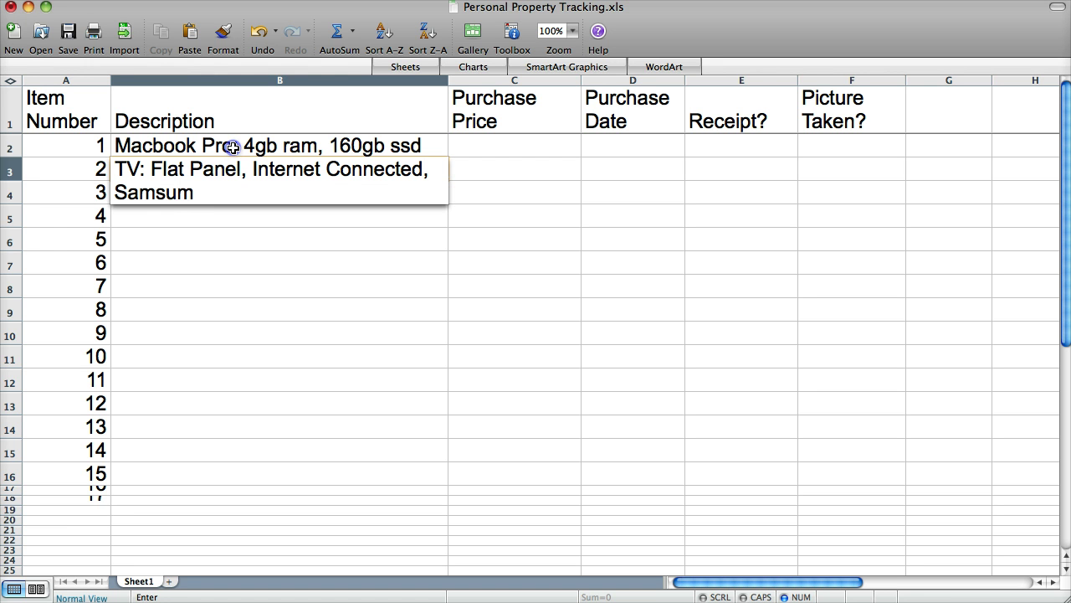
{"action": "key", "text": "BackSpace"}
{"action": "type", "text": "ng"}
{"action": "key", "text": "Return"}
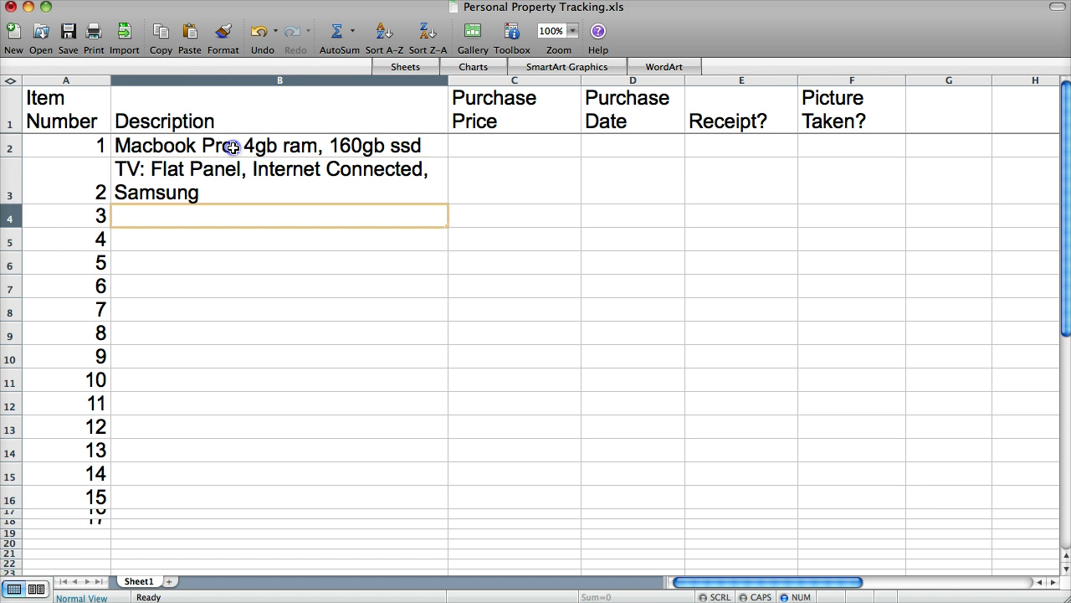
Replace the "Purchase Price" column header in C1 with "Value"
{"action": "key", "text": "Up"}
{"action": "key", "text": "Up"}
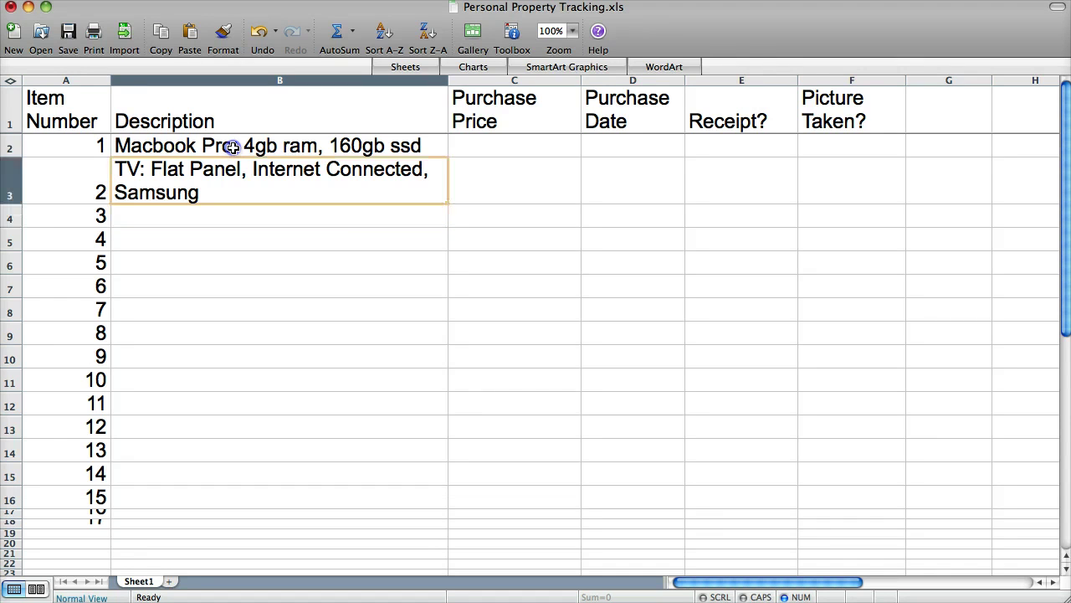
{"action": "key", "text": "Right"}
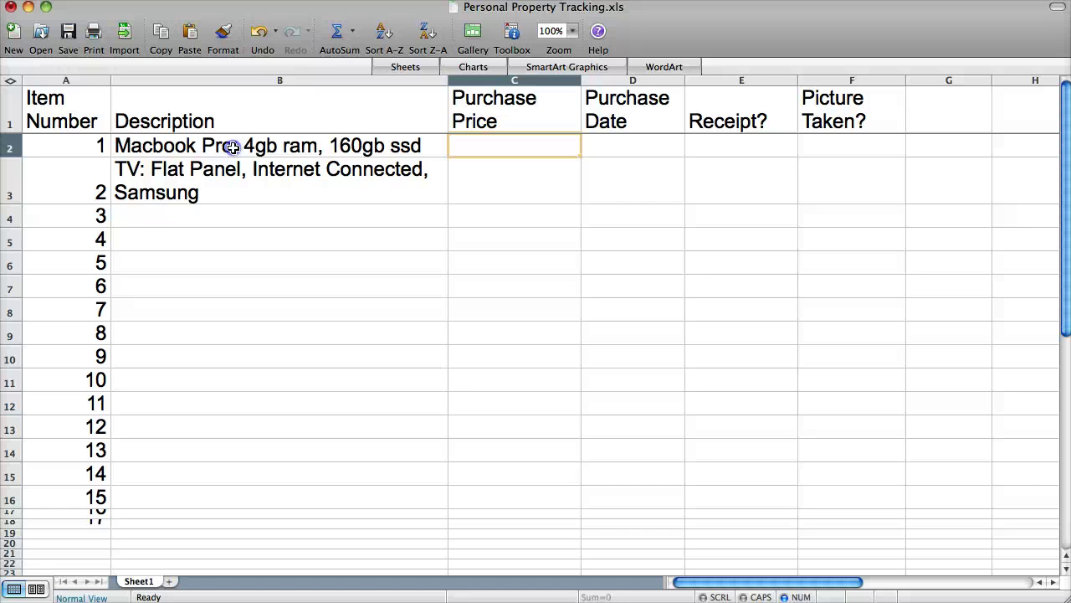
{"action": "key", "text": "Up"}
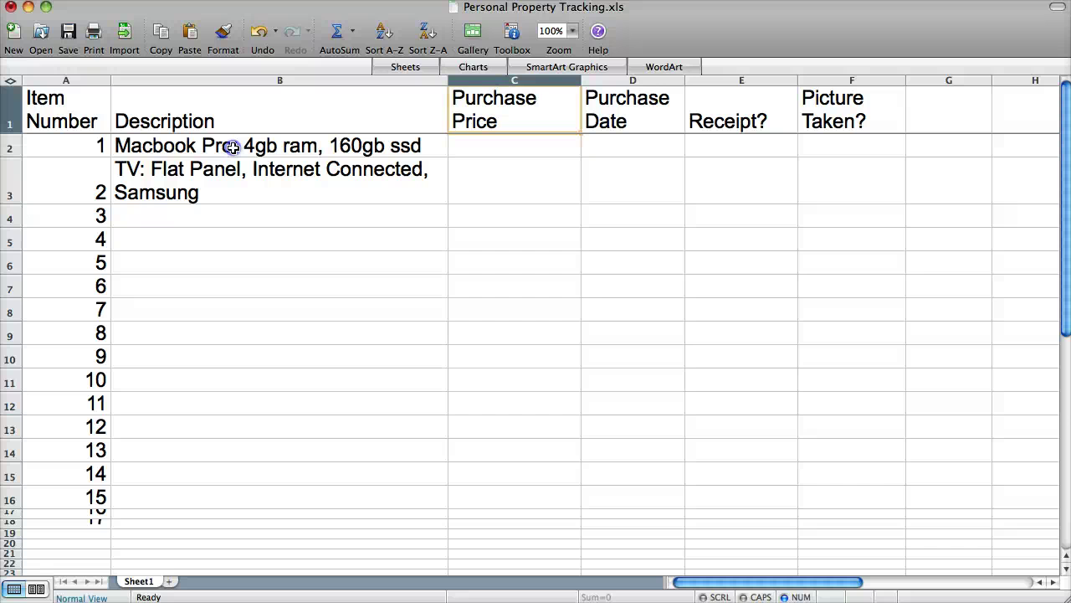
{"action": "type", "text": "Value"}
{"action": "key", "text": "Return"}
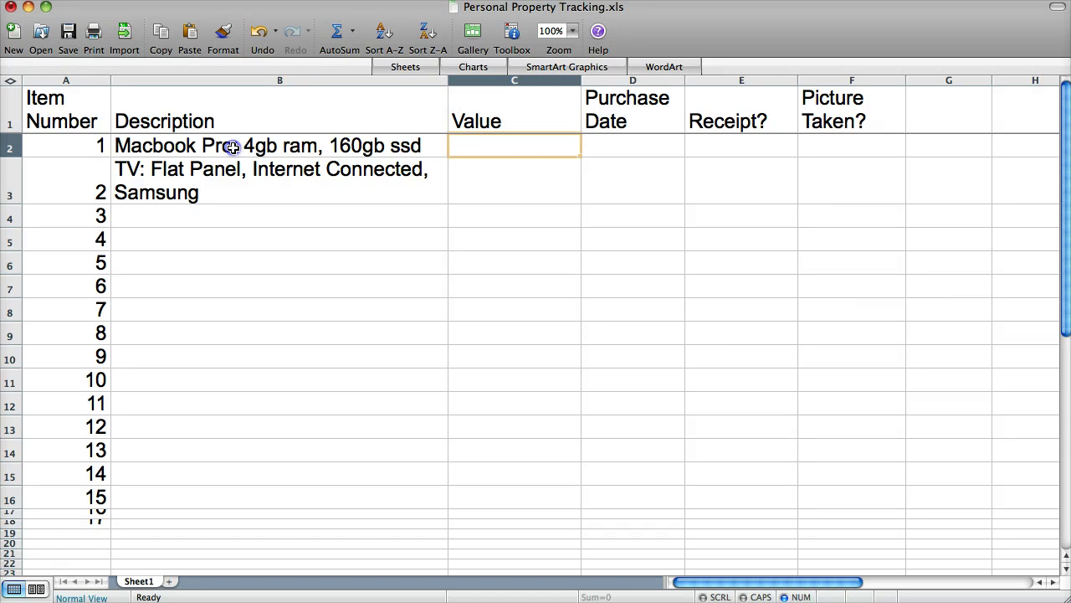
Examine the Value, Purchase Date, Receipt? and Picture Taken? columns for the first two items
{"action": "key", "text": "Up"}
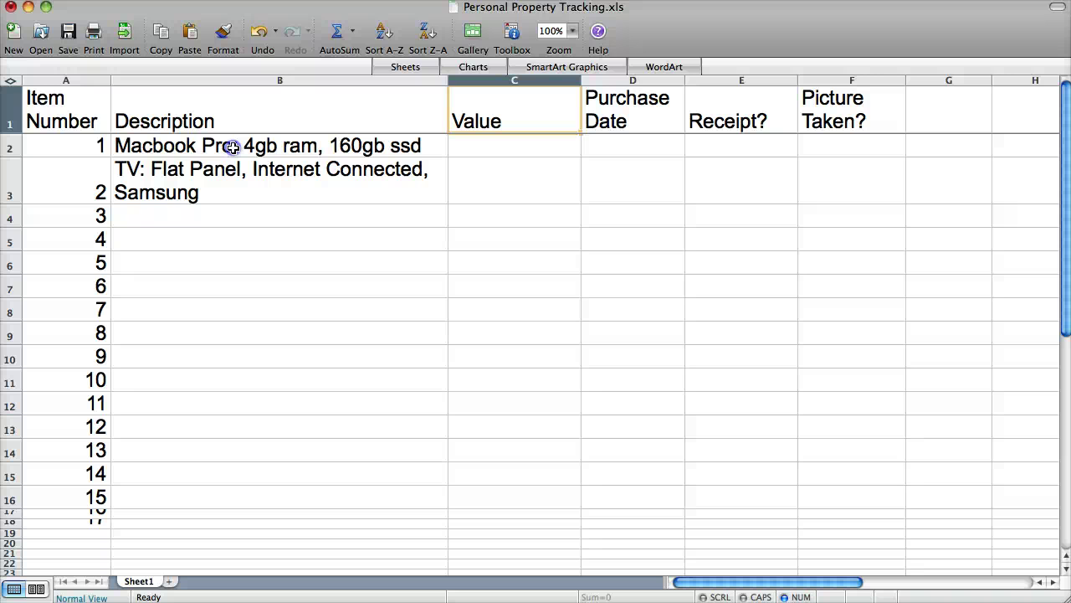
{"action": "key", "text": "Down"}
{"action": "key", "text": "Up"}
{"action": "key", "text": "Down"}
{"action": "key", "text": "Right"}
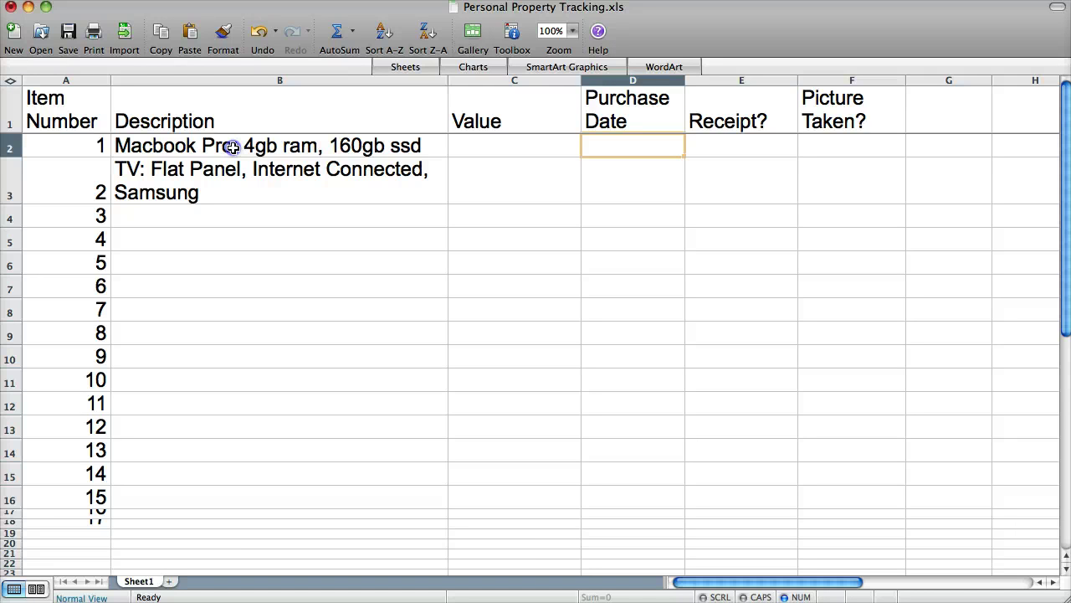
{"action": "key", "text": "Left"}
{"action": "key", "text": "Left"}
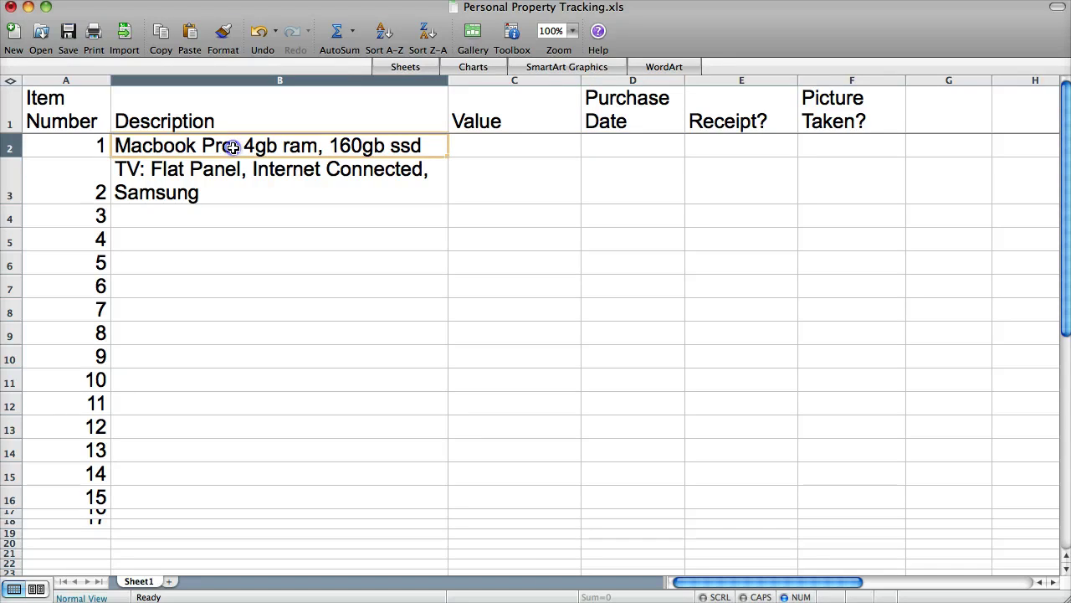
{"action": "key", "text": "Right"}
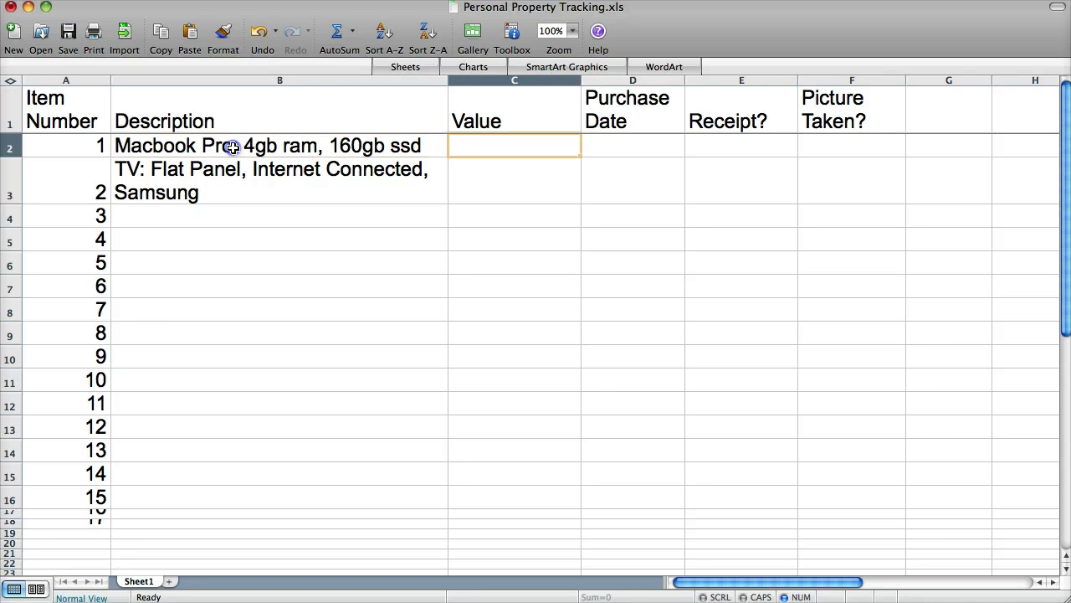
{"action": "key", "text": "Right"}
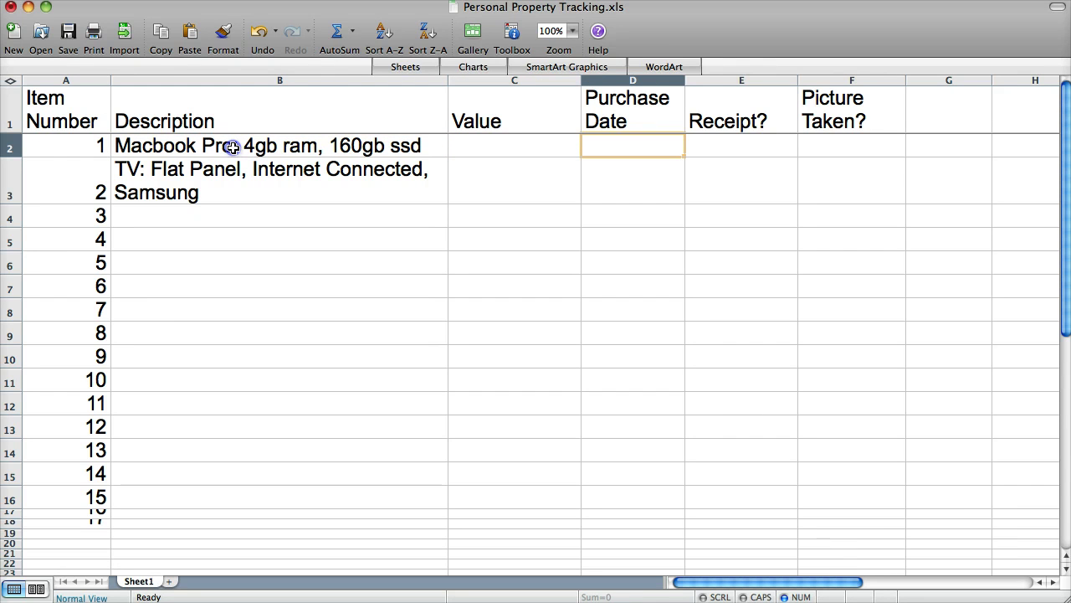
{"action": "key", "text": "Right"}
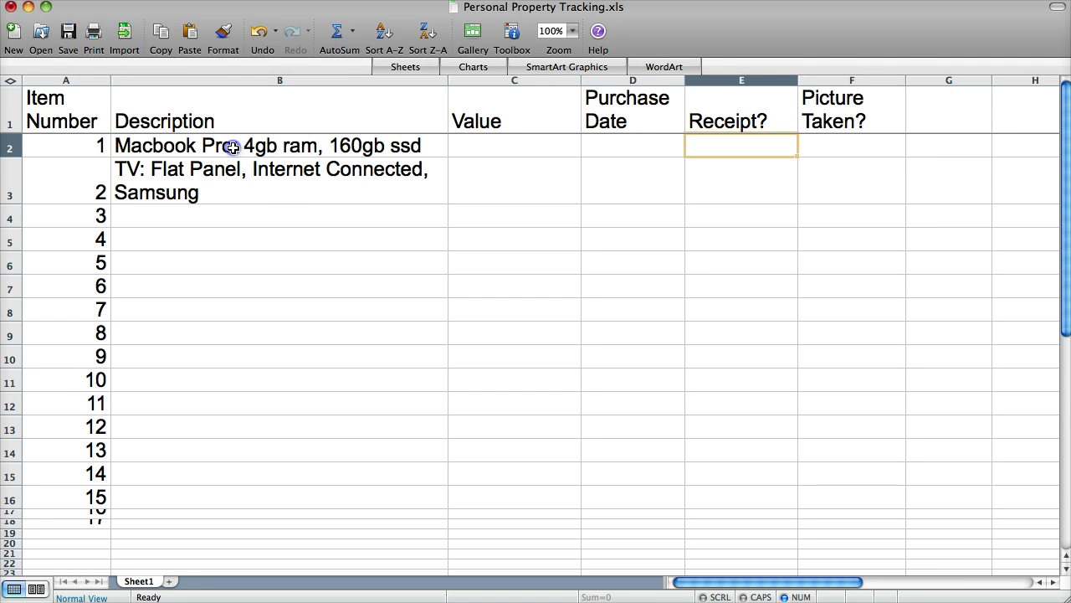
{"action": "key", "text": "Right"}
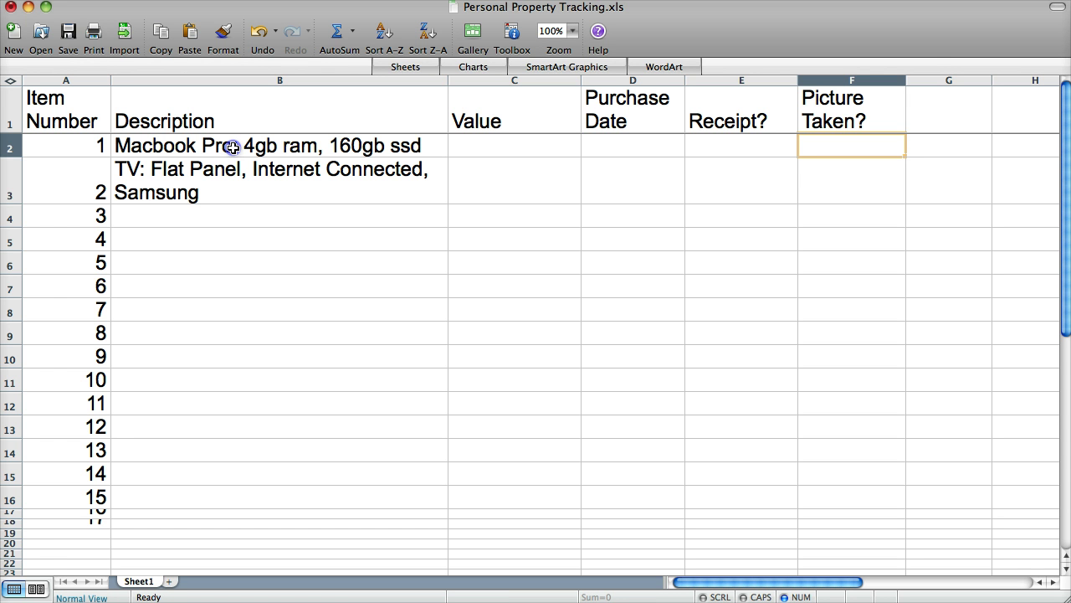
{"action": "key", "text": "Down"}
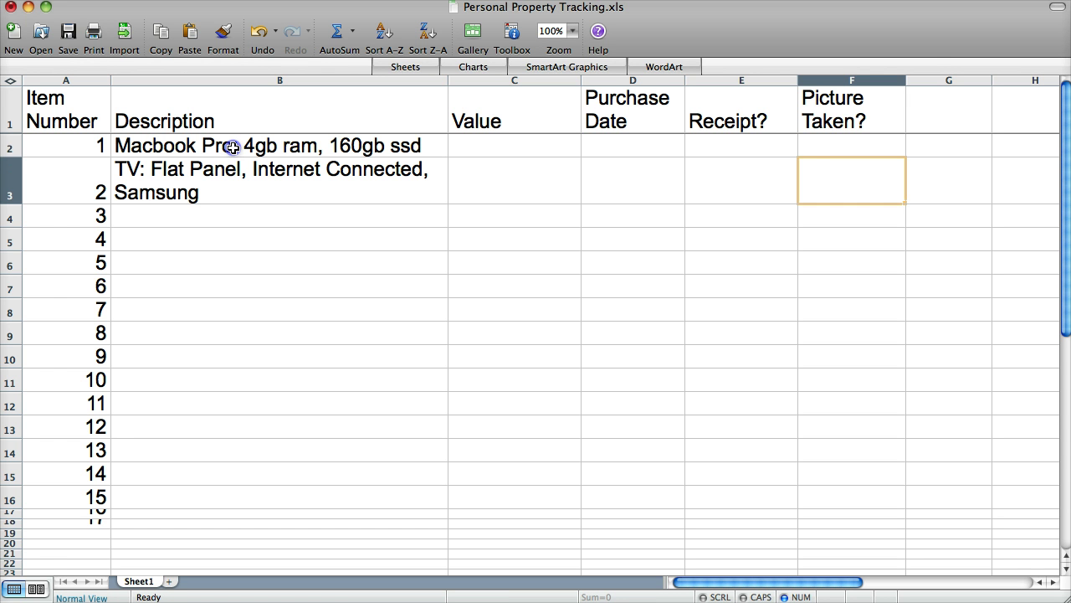
{"action": "key", "text": "Left"}
{"action": "key", "text": "Left"}
{"action": "key", "text": "Left"}
{"action": "key", "text": "Left"}
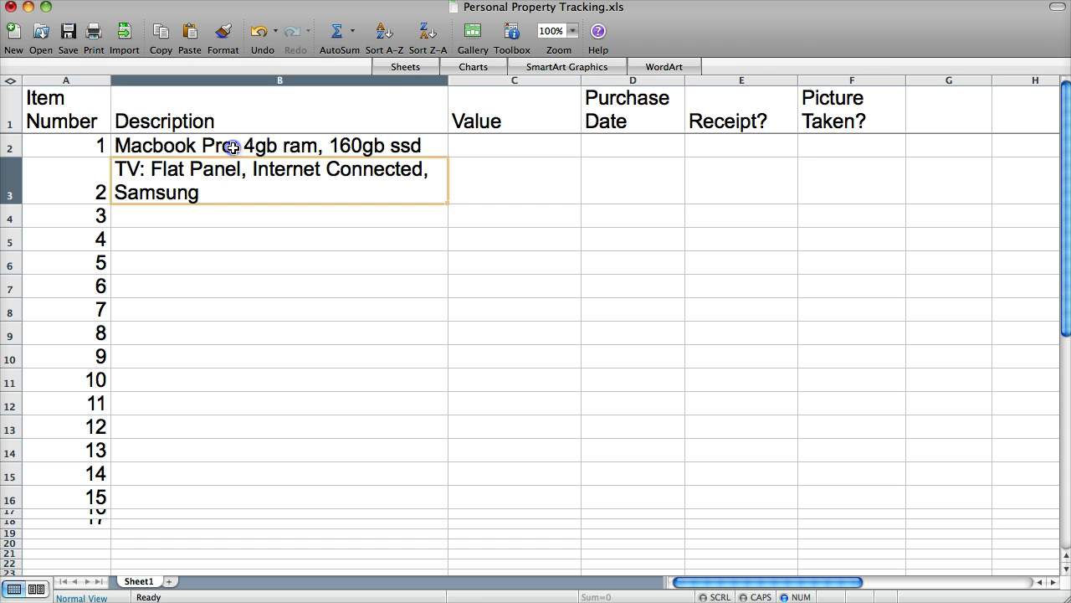
Review the first item's row across the Description, Value, Purchase Date, Receipt? and Picture Taken? columns
{"action": "key", "text": "Left"}
{"action": "key", "text": "Right"}
{"action": "key", "text": "Right"}
{"action": "key", "text": "Right"}
{"action": "key", "text": "Right"}
{"action": "key", "text": "Right"}
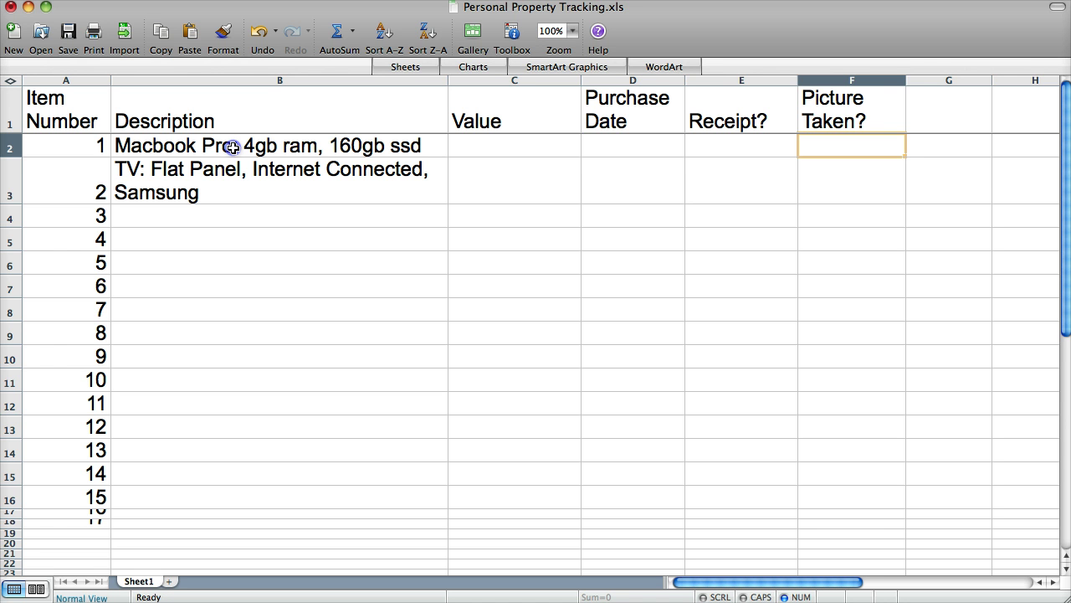
Switch to Google Chrome and look through the published Personal Property Tracking sheet down to the end of its item rows
{"action": "key", "text": "super+Tab"}
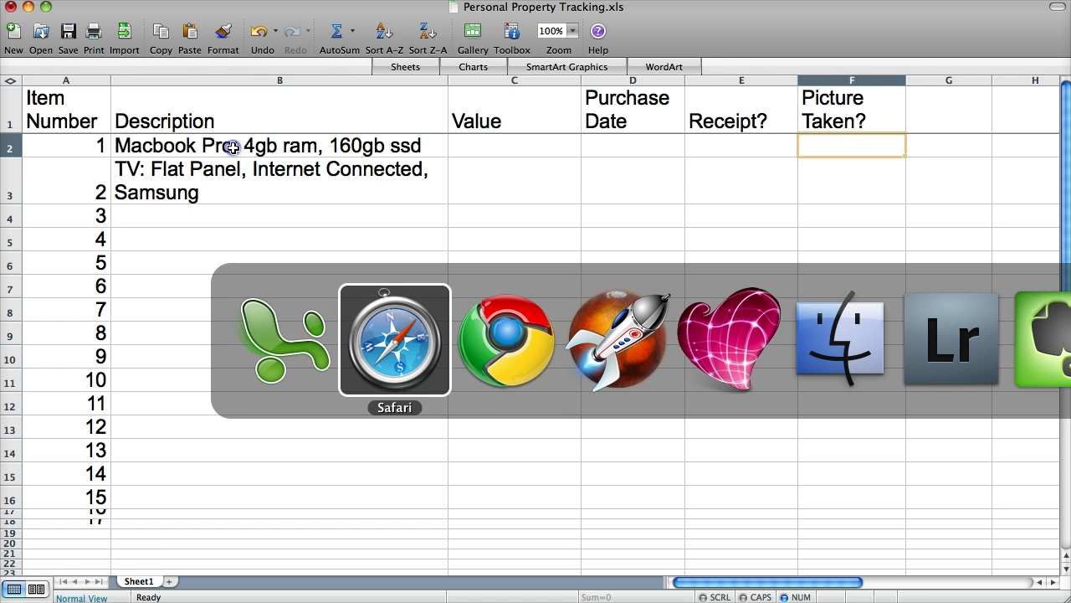
{"action": "key", "text": "super+Tab"}
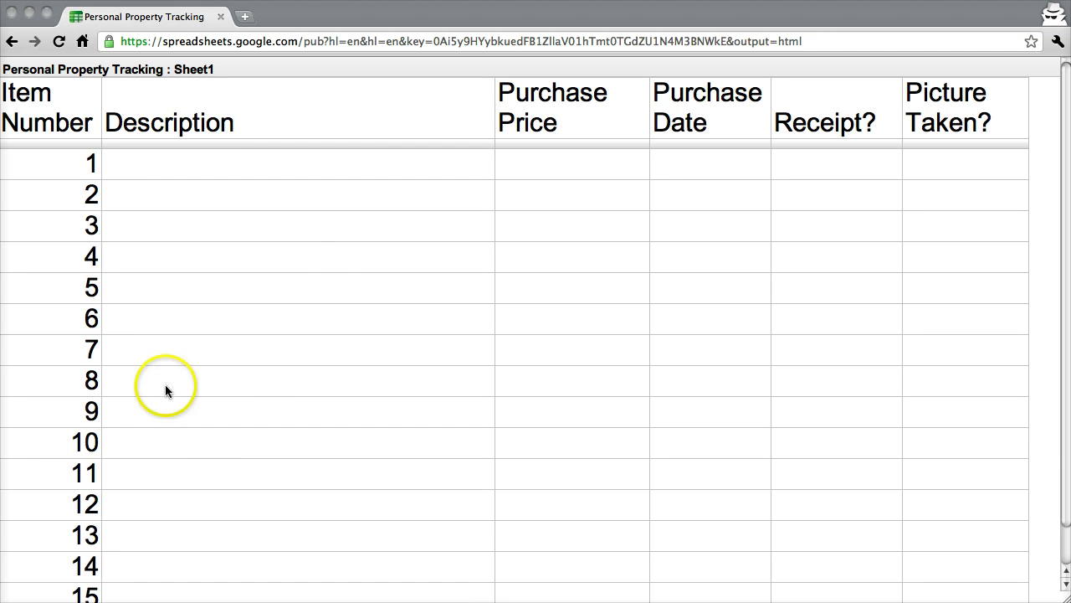
{"action": "left_click", "coordinate": [249, 169]}
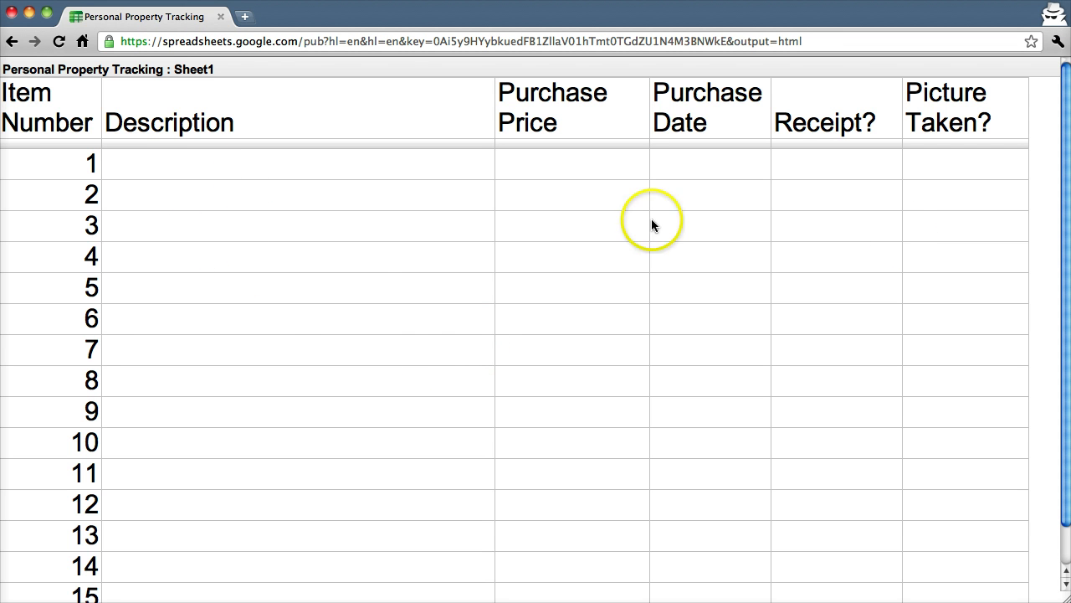
{"action": "scroll", "coordinate": [1064, 246], "scroll_direction": "down", "scroll_amount": 2}
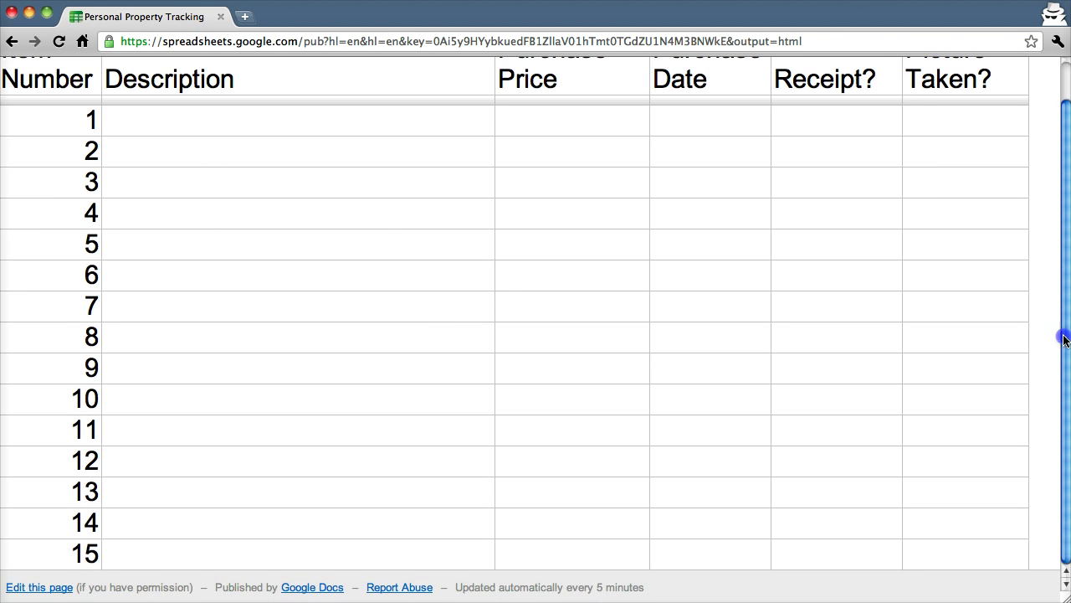
{"action": "scroll", "coordinate": [1065, 335], "scroll_direction": "up", "scroll_amount": 2}
Inspect the blank description area and find the published page's Print option, then dismiss it without printing
{"action": "left_click", "coordinate": [122, 164]}
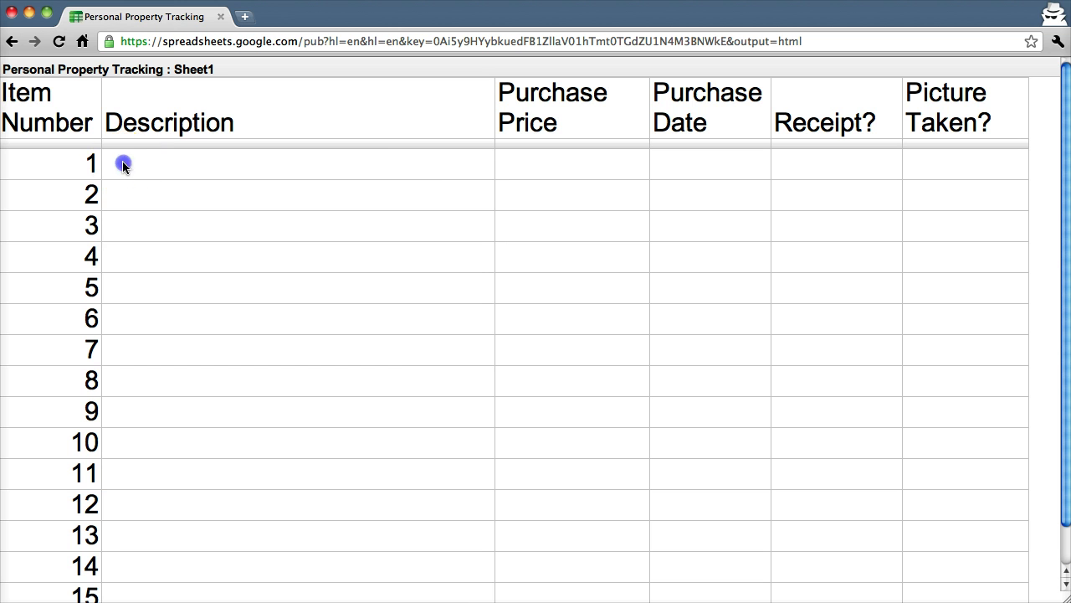
{"action": "left_click", "coordinate": [376, 175]}
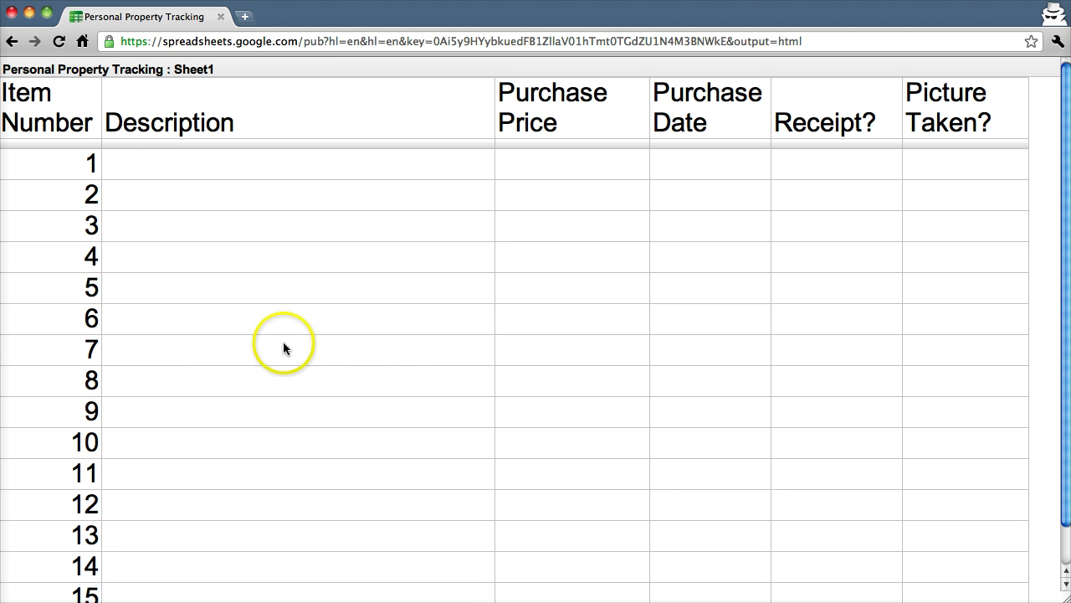
{"action": "right_click", "coordinate": [348, 306]}
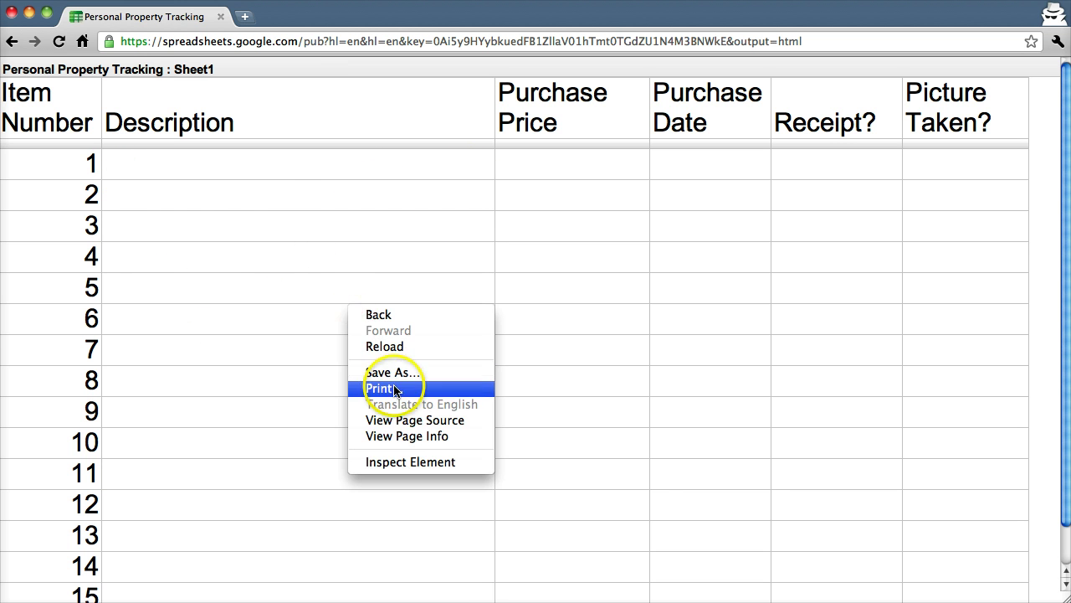
{"action": "left_click", "coordinate": [623, 242]}
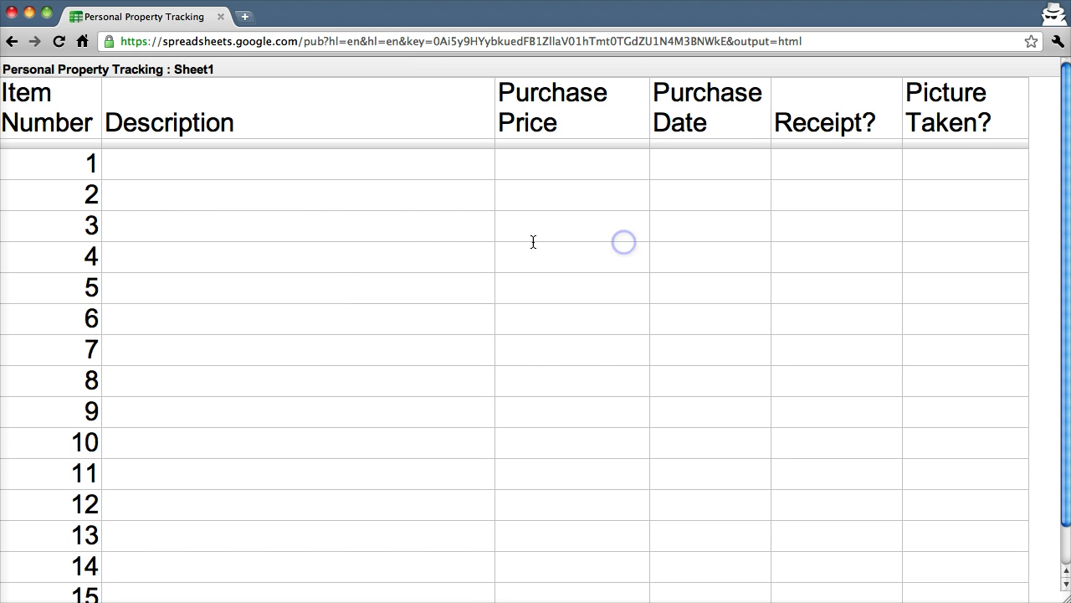